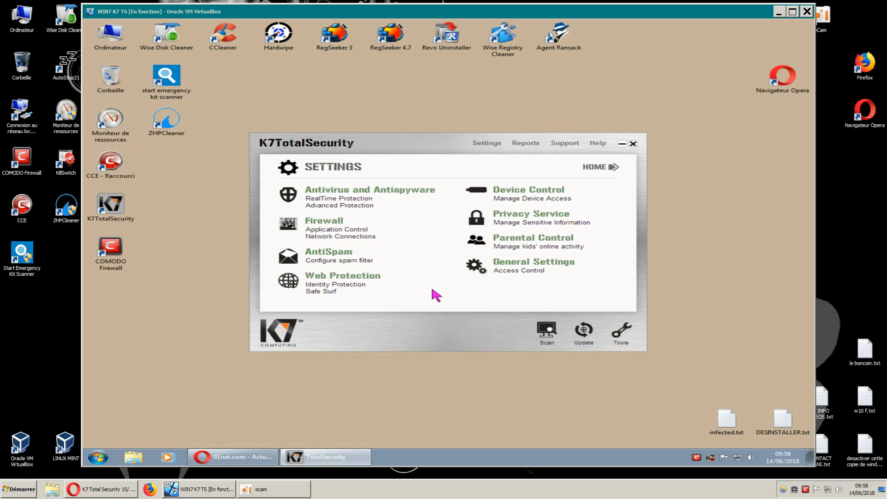
Review the web filtering options in the selected computer user's Parental Control settings and leave without saving.
click(488, 146)
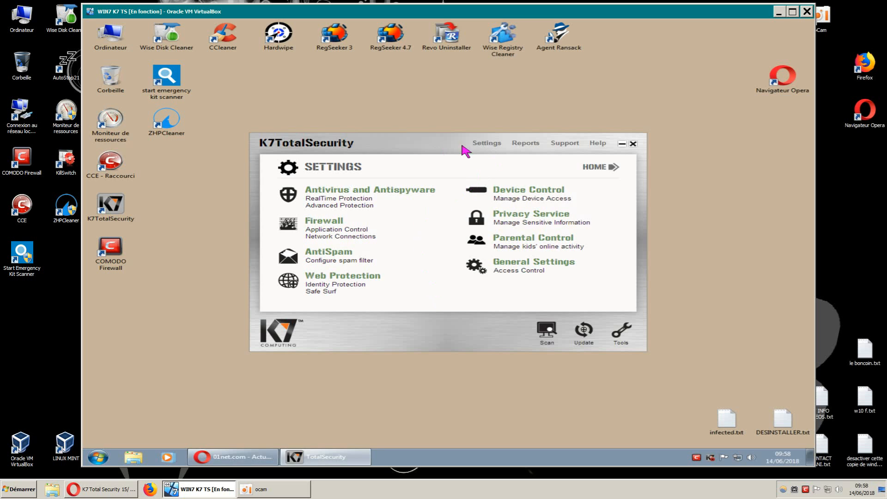
click(525, 241)
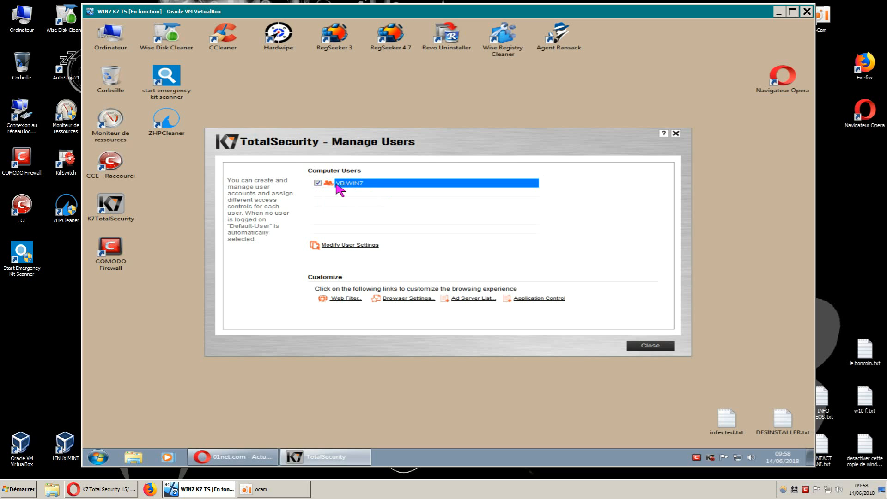
click(354, 248)
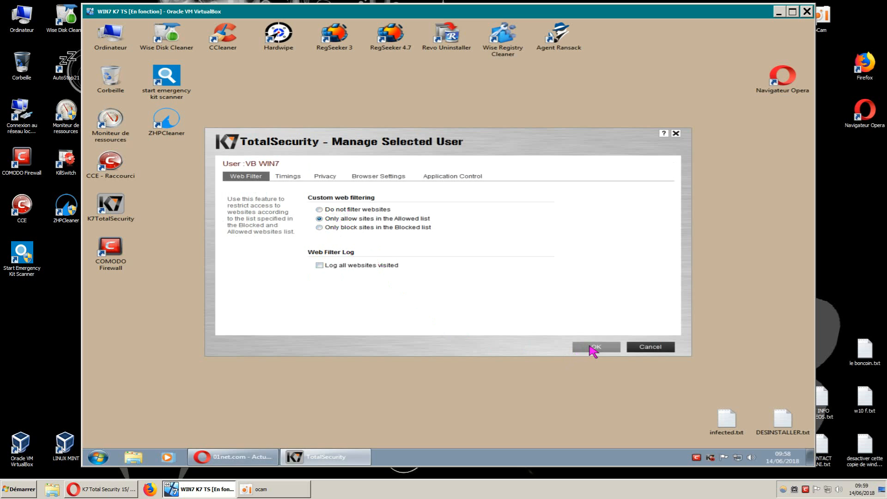
click(641, 348)
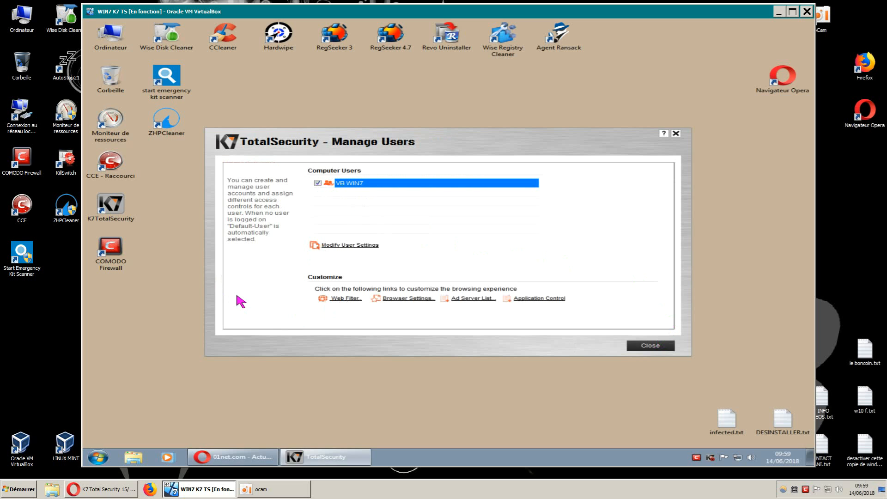
Open the Parental Control web filter and prepare to enter a domain name in the list of blocked websites.
click(337, 299)
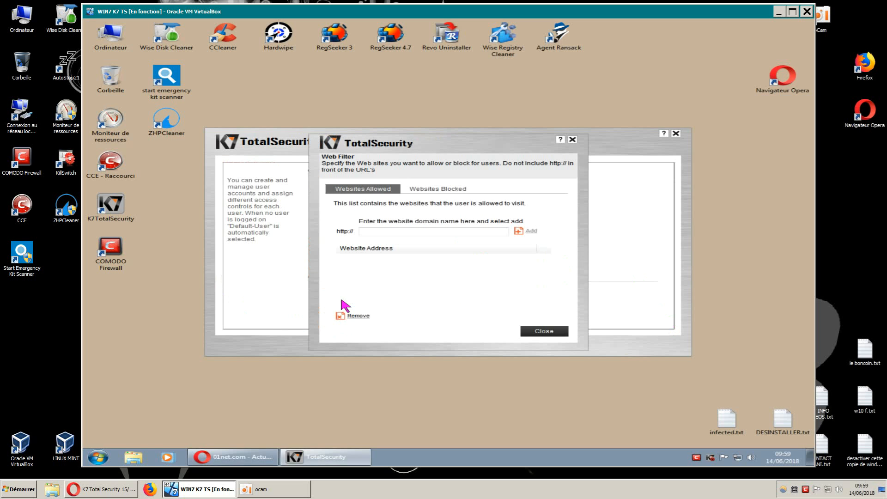
click(432, 193)
click(389, 193)
click(421, 193)
click(370, 232)
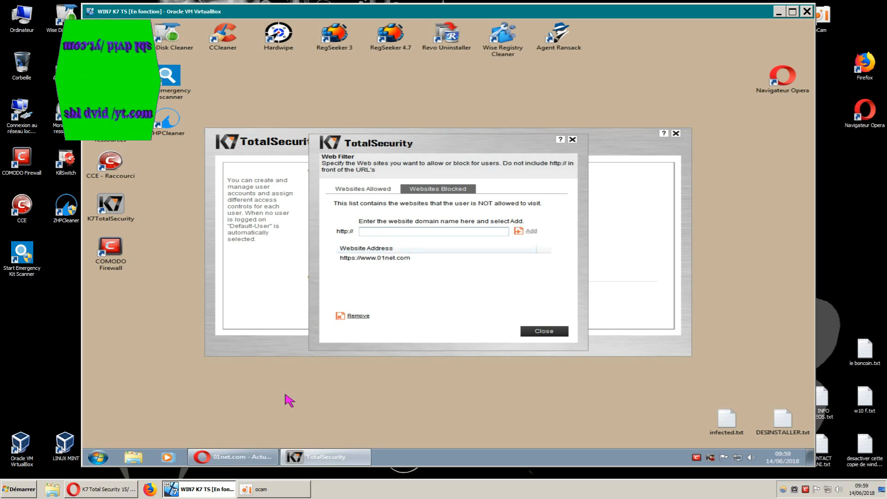
Switch to Opera, go back to the Google results for 01net, and reopen the 01net.com site from there.
click(254, 457)
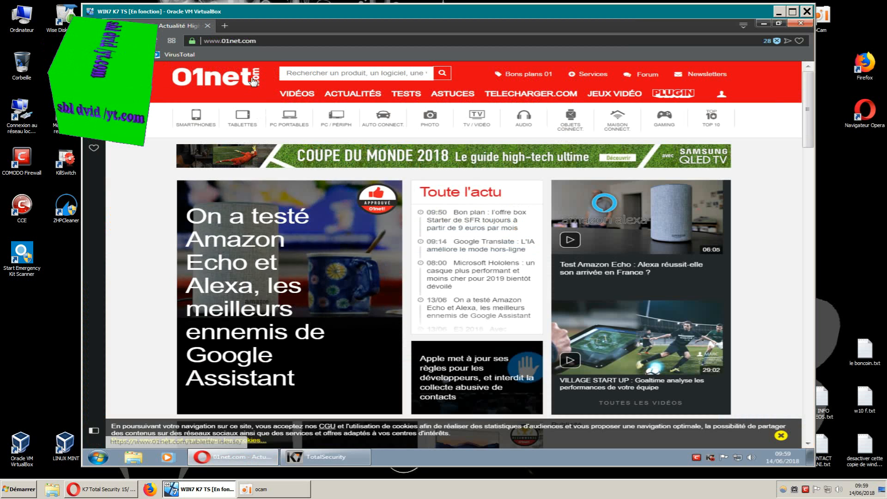
click(119, 41)
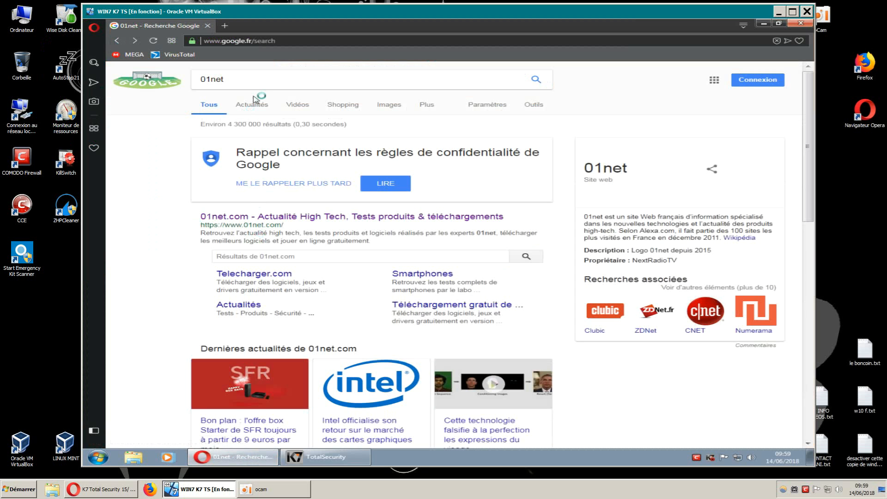
click(214, 78)
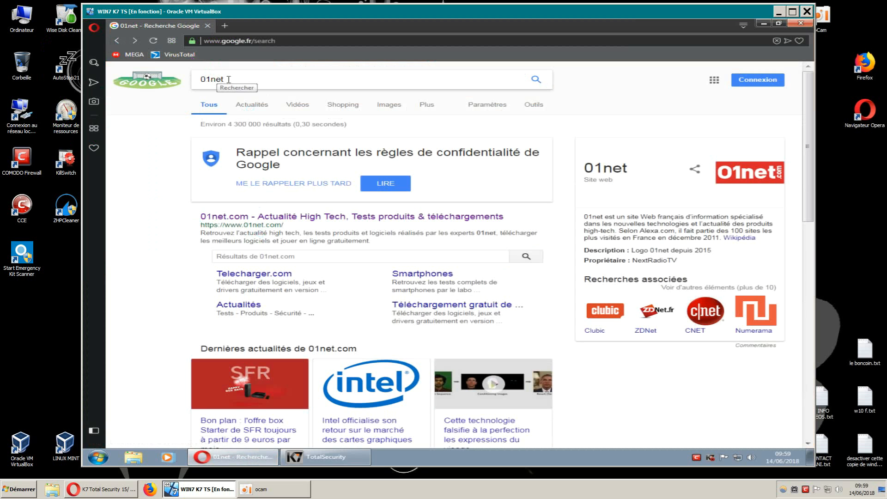
double_click(198, 85)
click(240, 79)
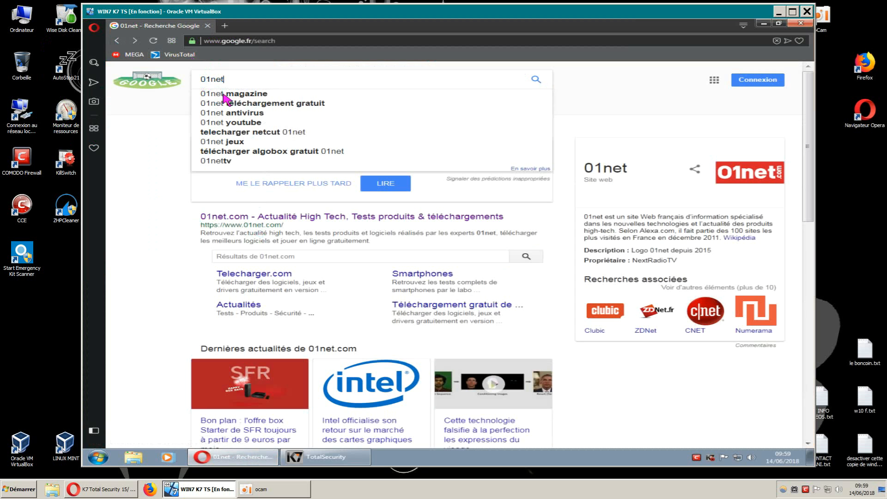
click(299, 217)
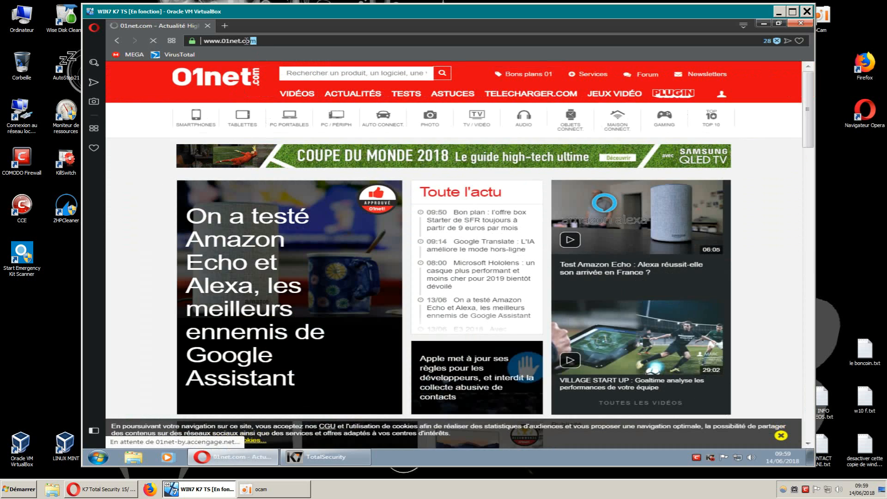
drag(248, 41, 200, 40)
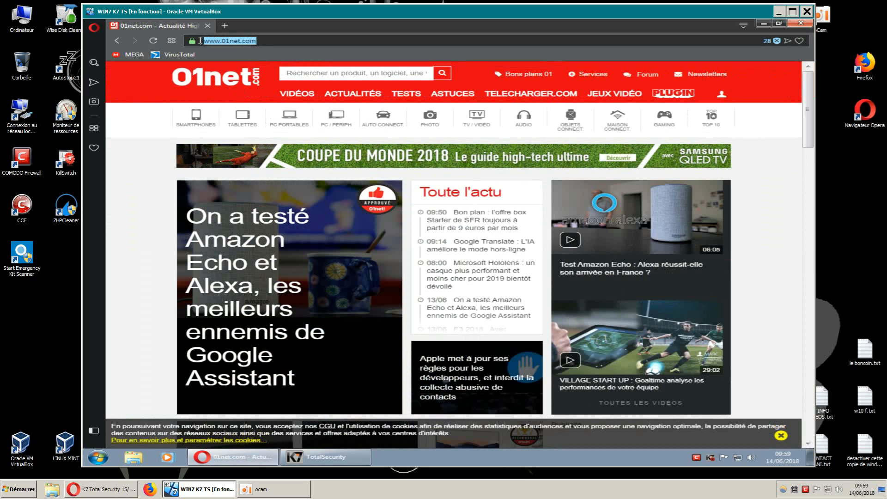
right_click(231, 40)
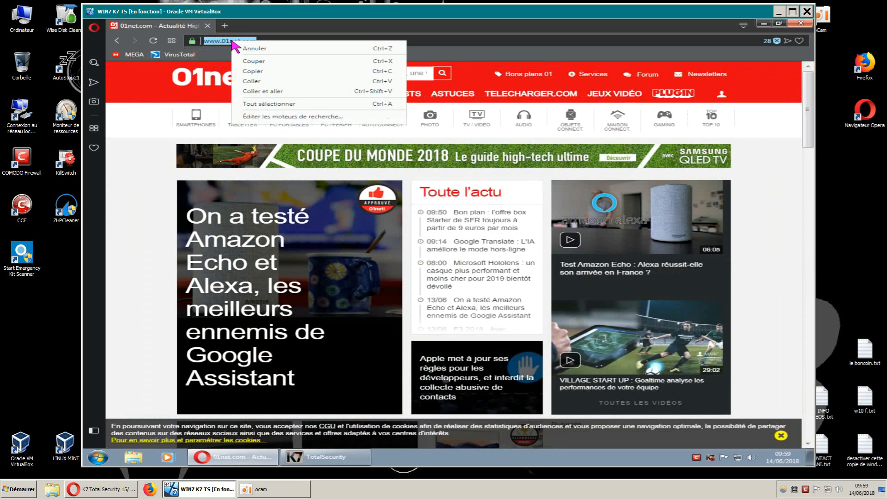
click(255, 81)
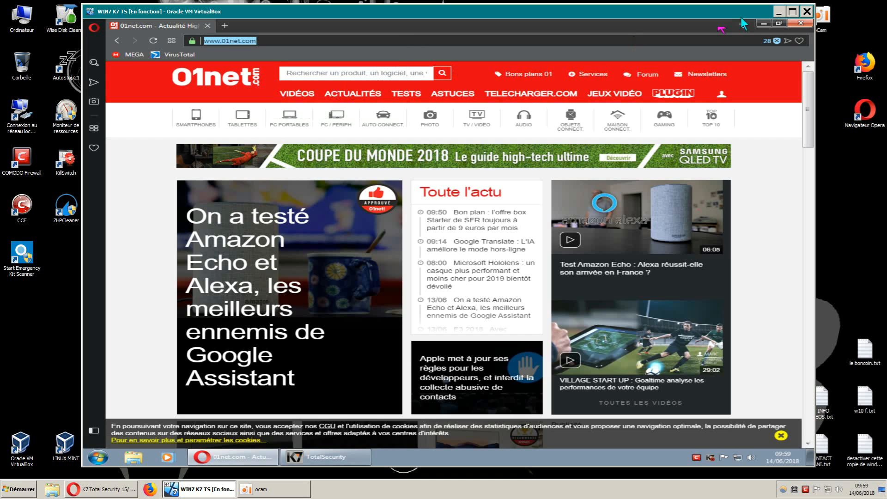
click(765, 23)
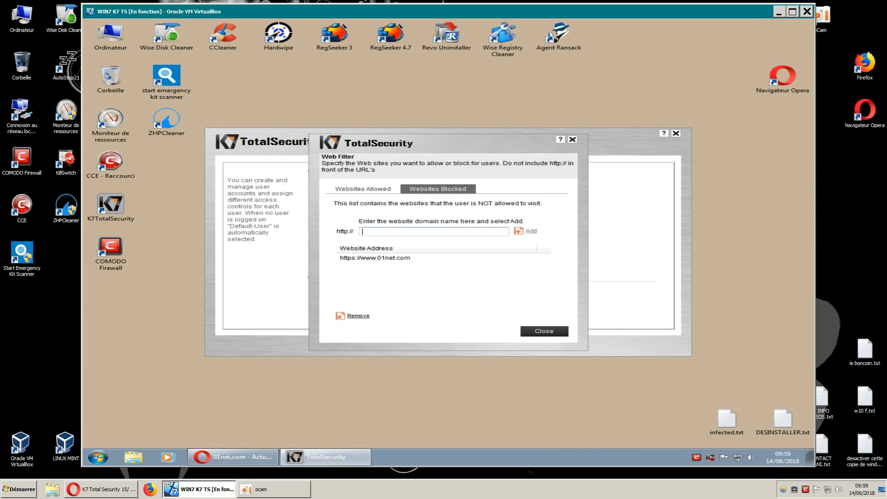
right_click(366, 232)
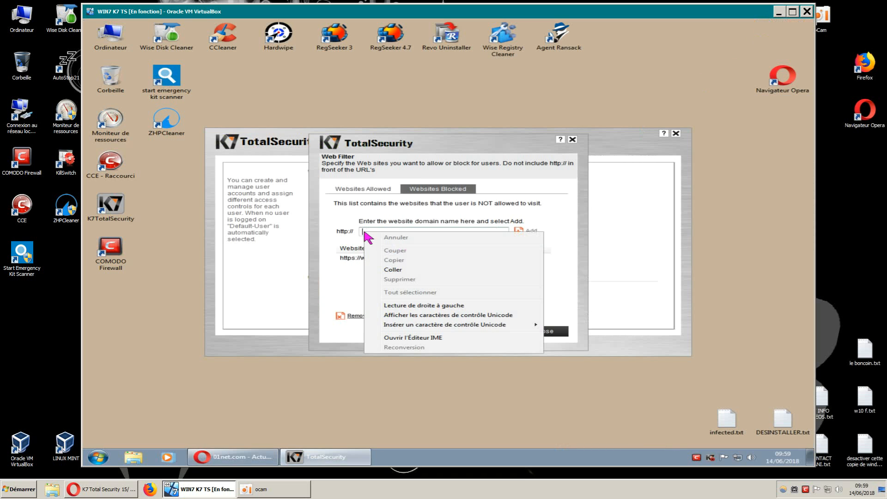
click(394, 269)
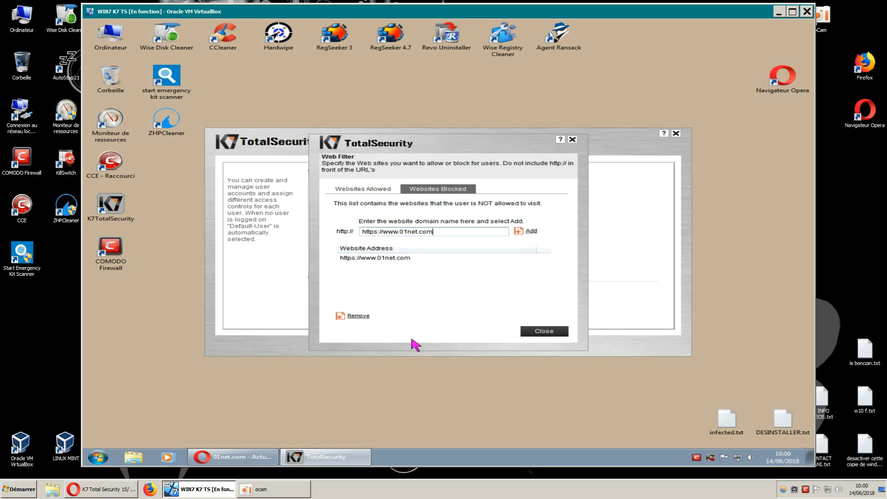
click(526, 233)
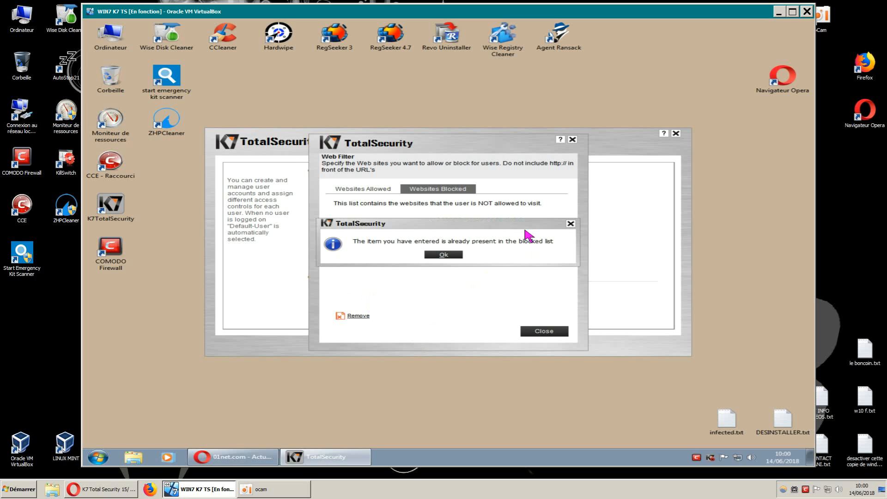
click(445, 256)
click(348, 258)
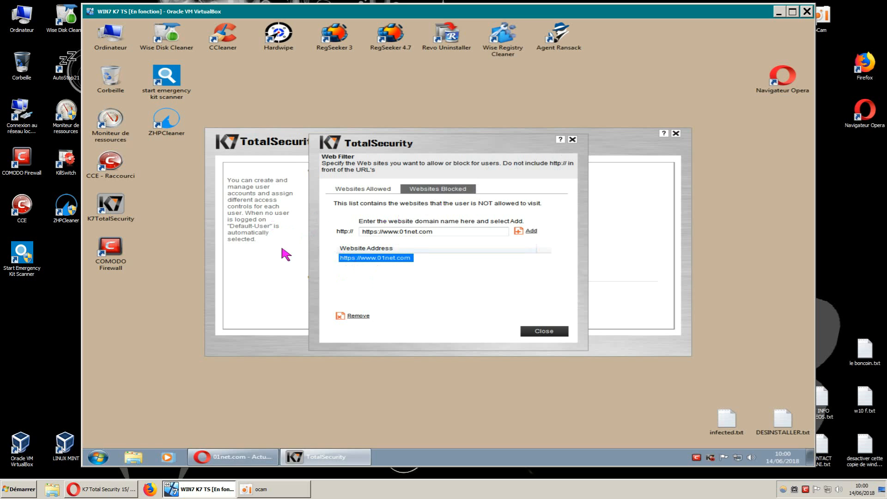
click(372, 190)
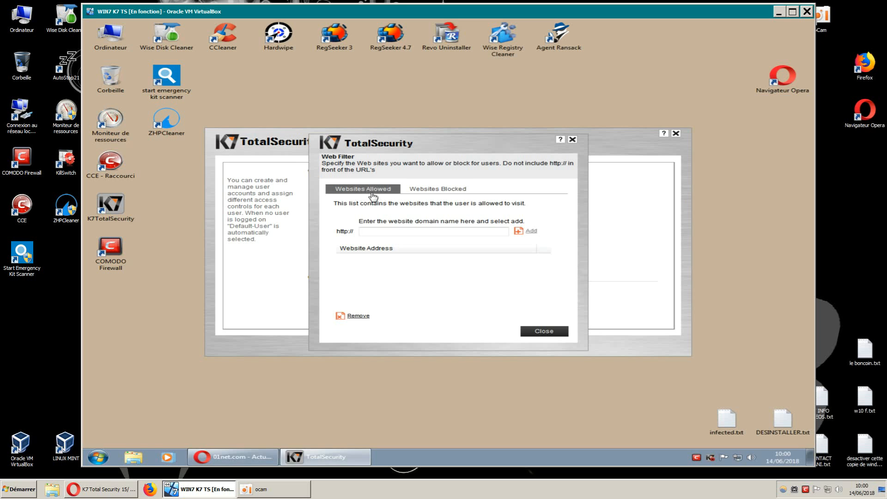
click(438, 190)
click(379, 259)
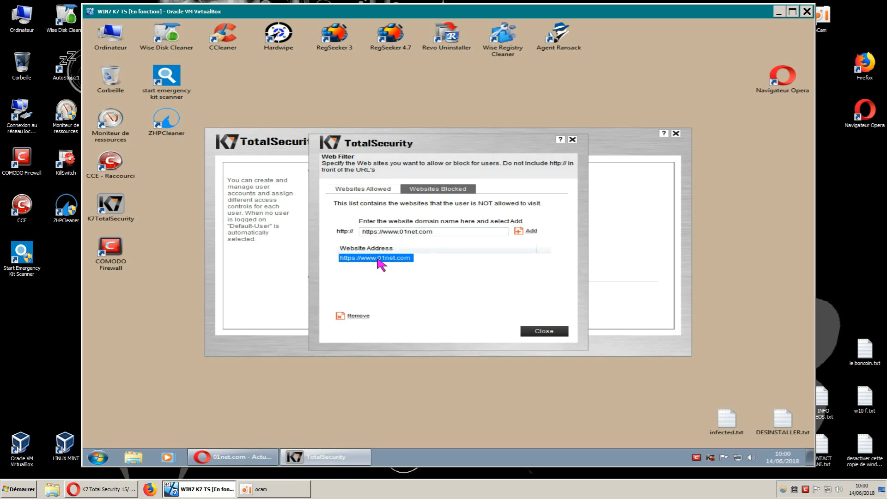
click(361, 316)
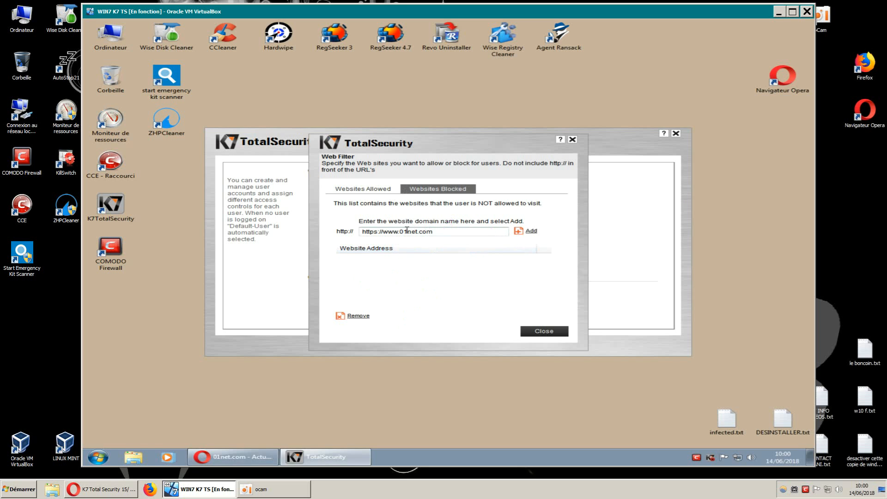
drag(445, 234, 350, 237)
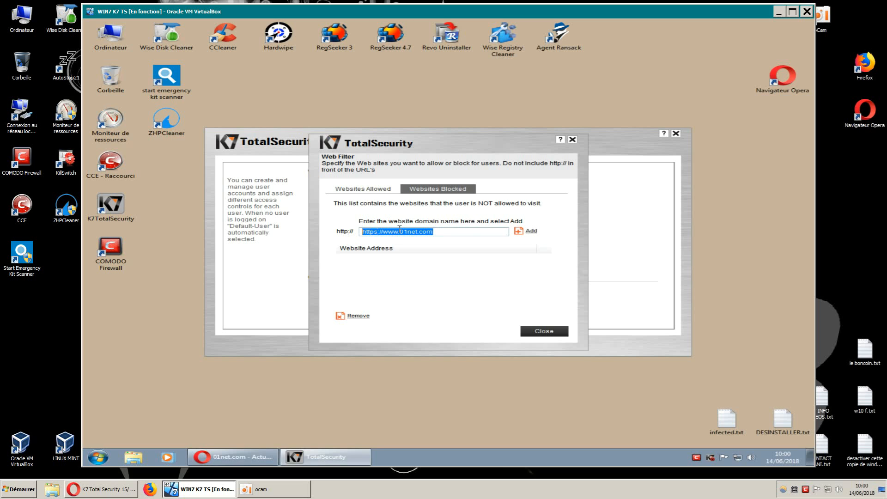
click(519, 232)
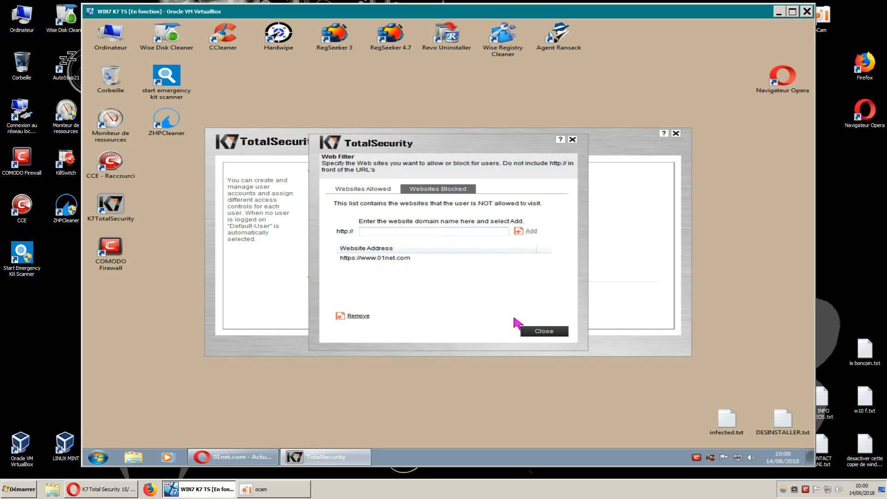
click(530, 331)
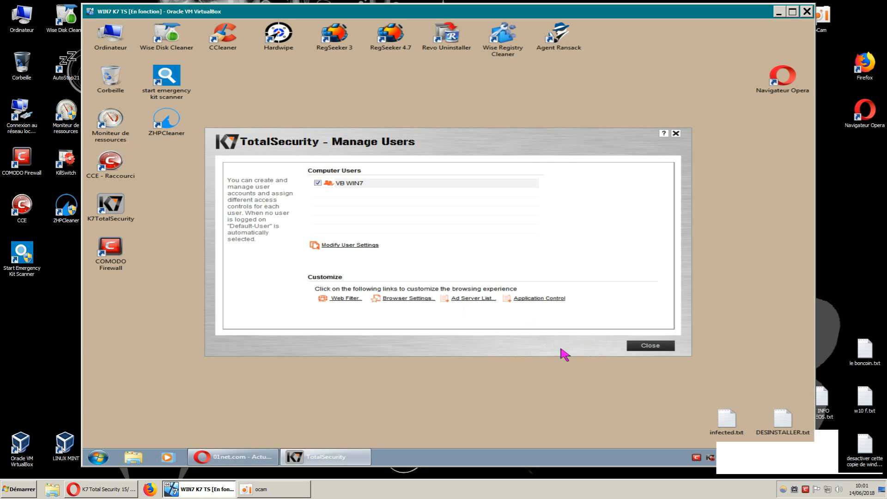
click(645, 347)
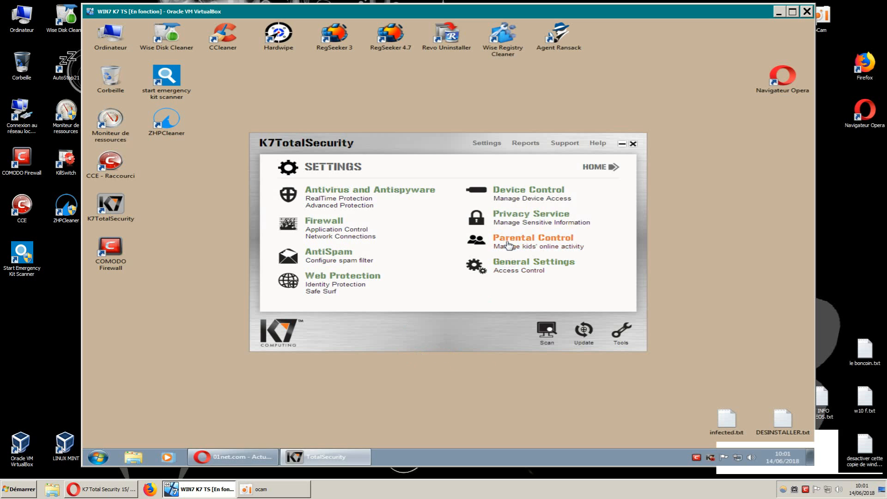
Review the Web Protection options for Safe Surf, Safe Search and ID Protection.
click(314, 275)
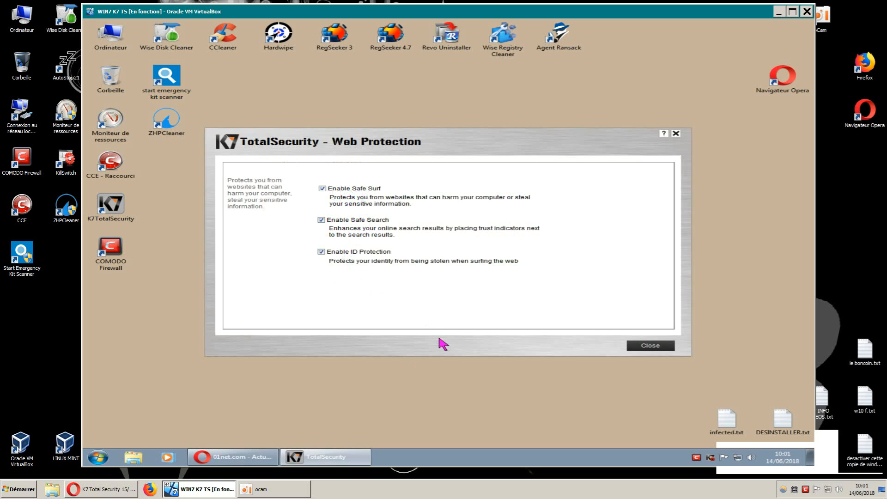
click(638, 348)
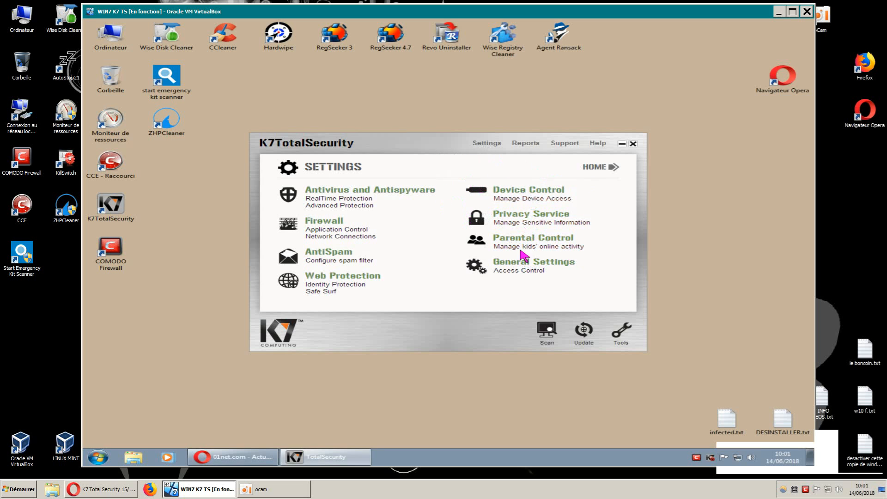
Review the USB access and virus scan options in Device Control, moving the dialog aside before closing it.
click(522, 193)
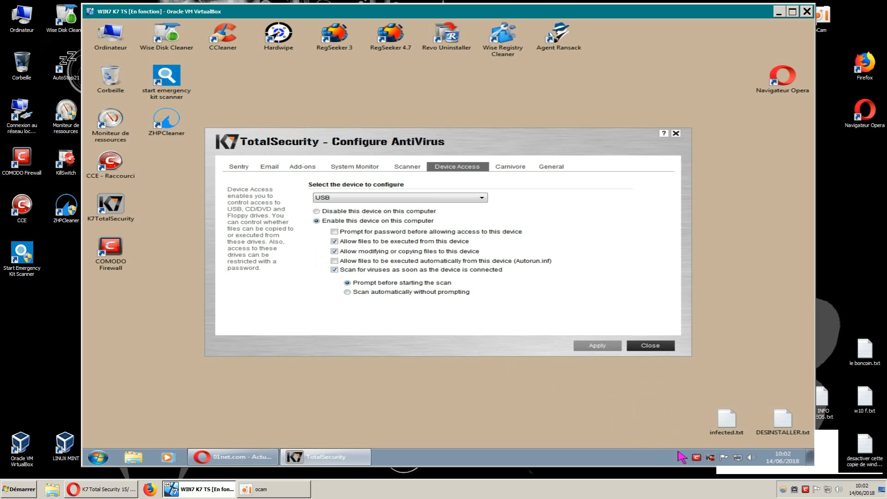
drag(482, 143, 402, 72)
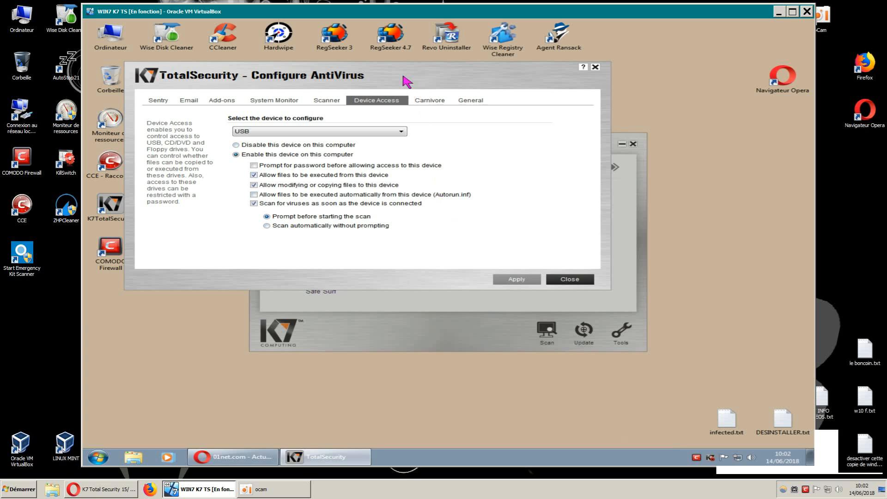
drag(407, 82, 436, 106)
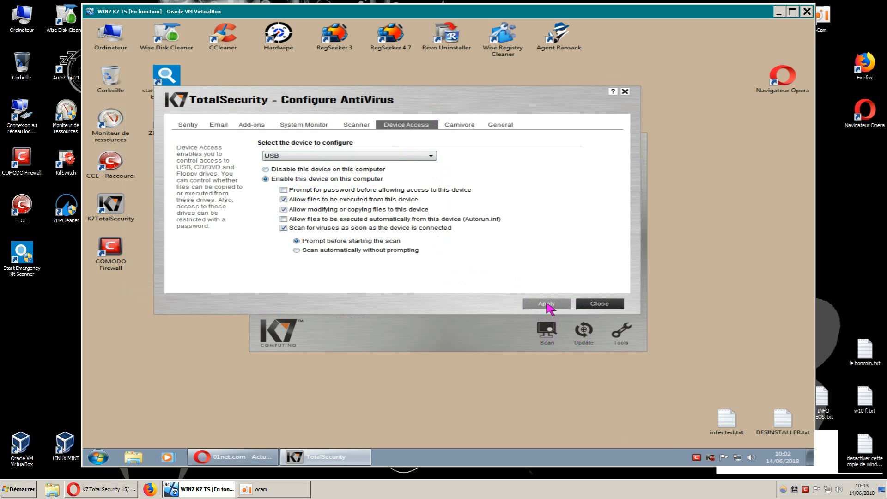
click(589, 304)
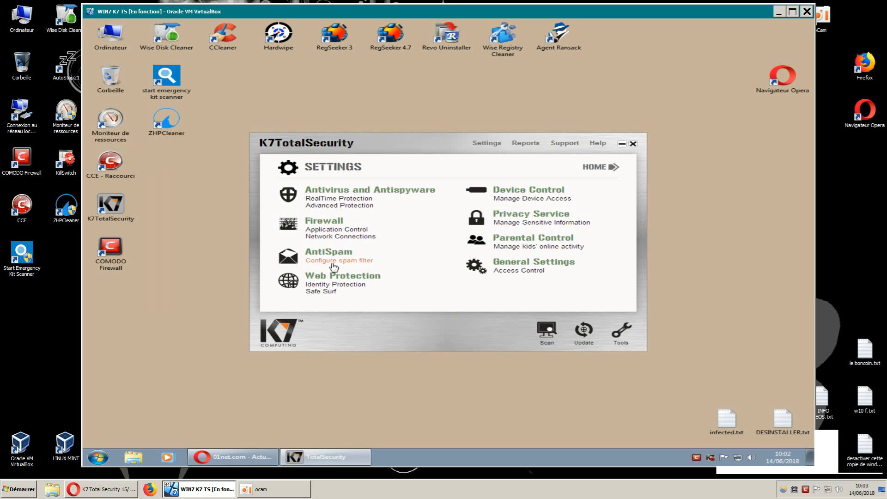